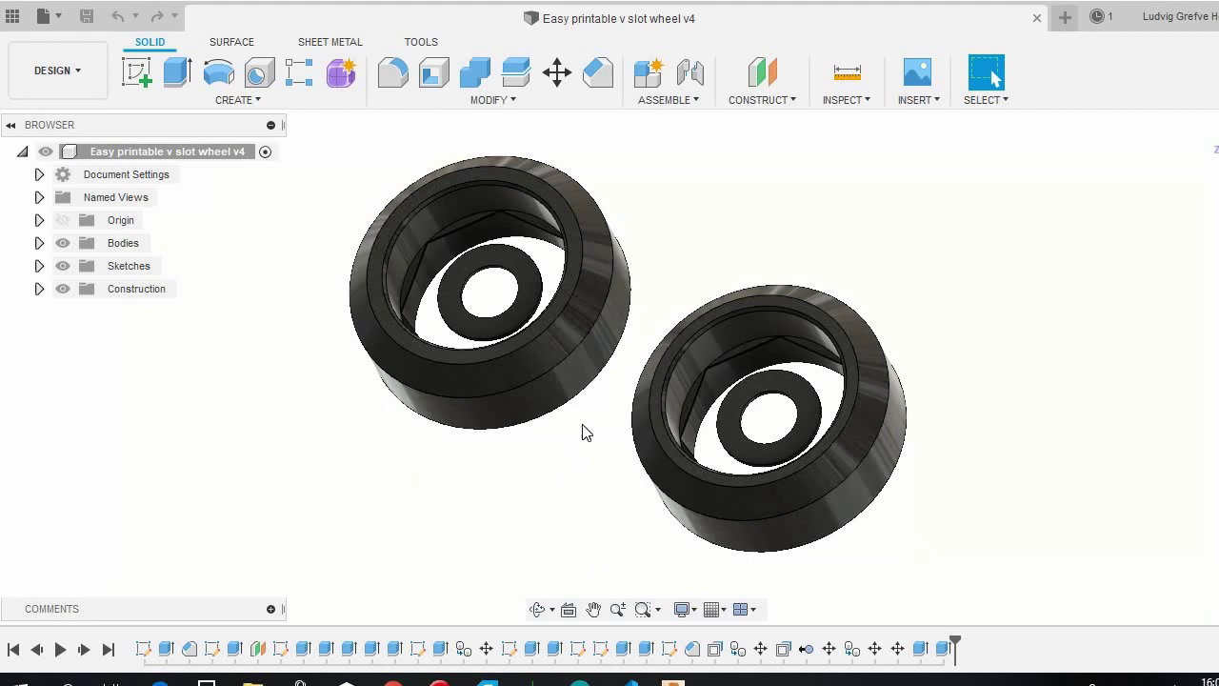
Orbit to a lower, side-on angle and pan so both wheels show their washers inside
shift+middle_drag(586, 432, 585, 405)
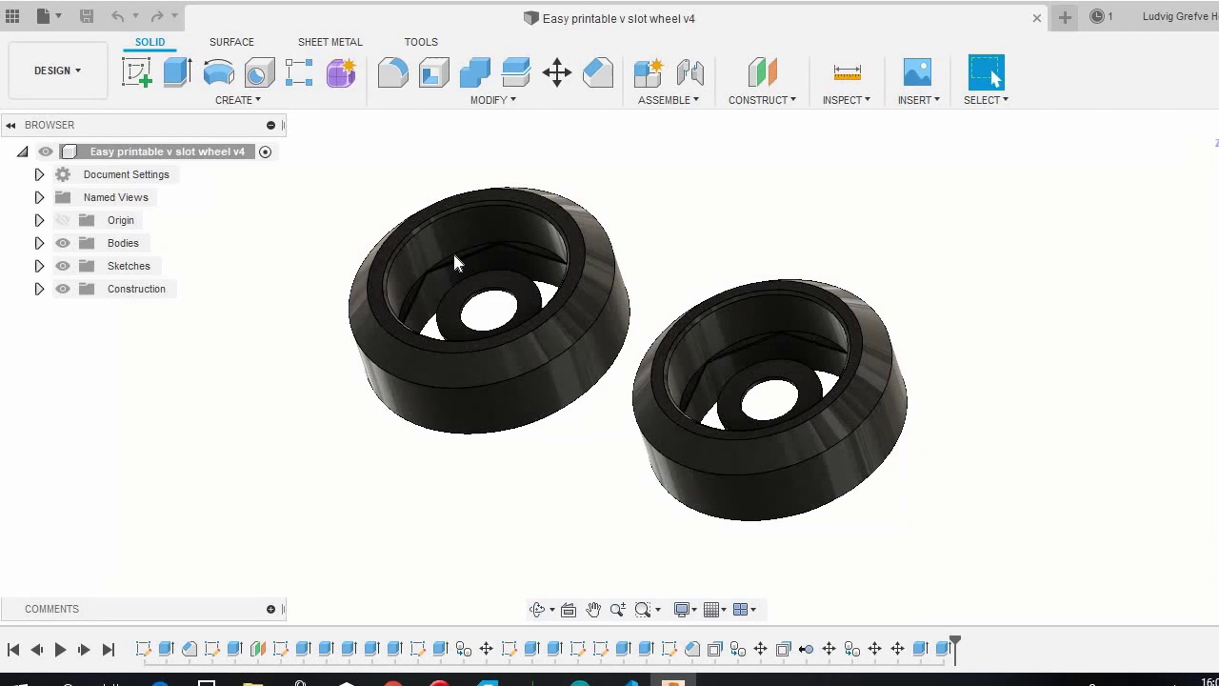
middle_drag(452, 250, 473, 275)
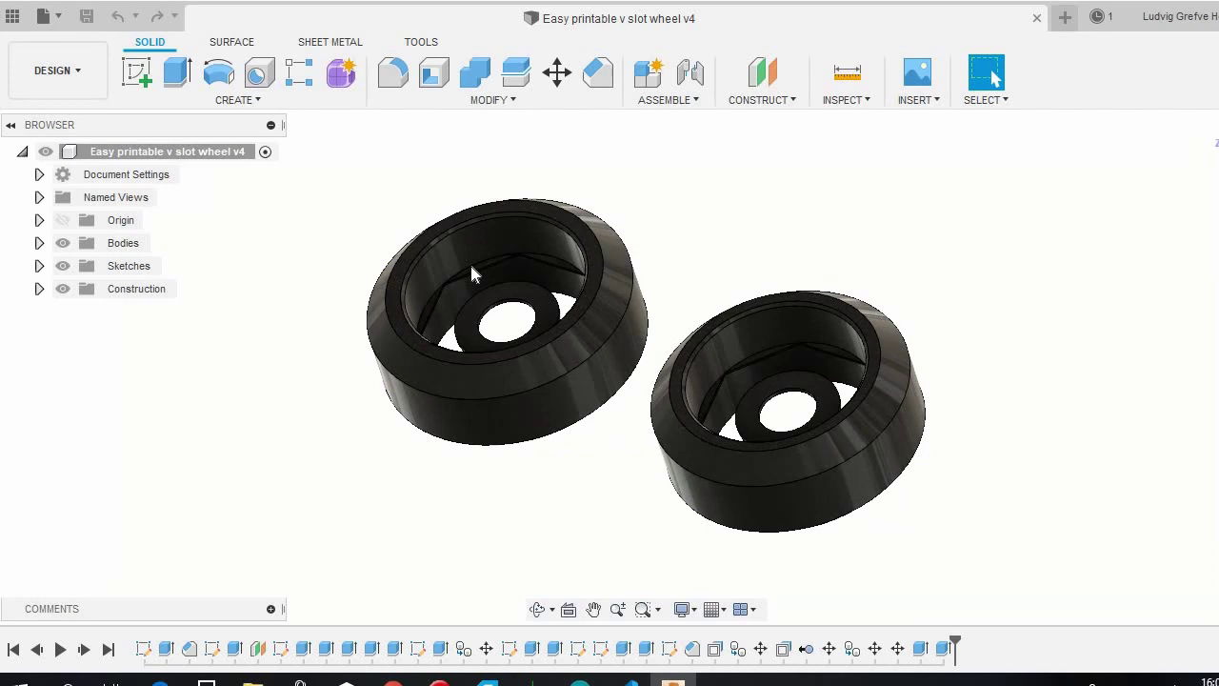
middle_drag(413, 177, 378, 163)
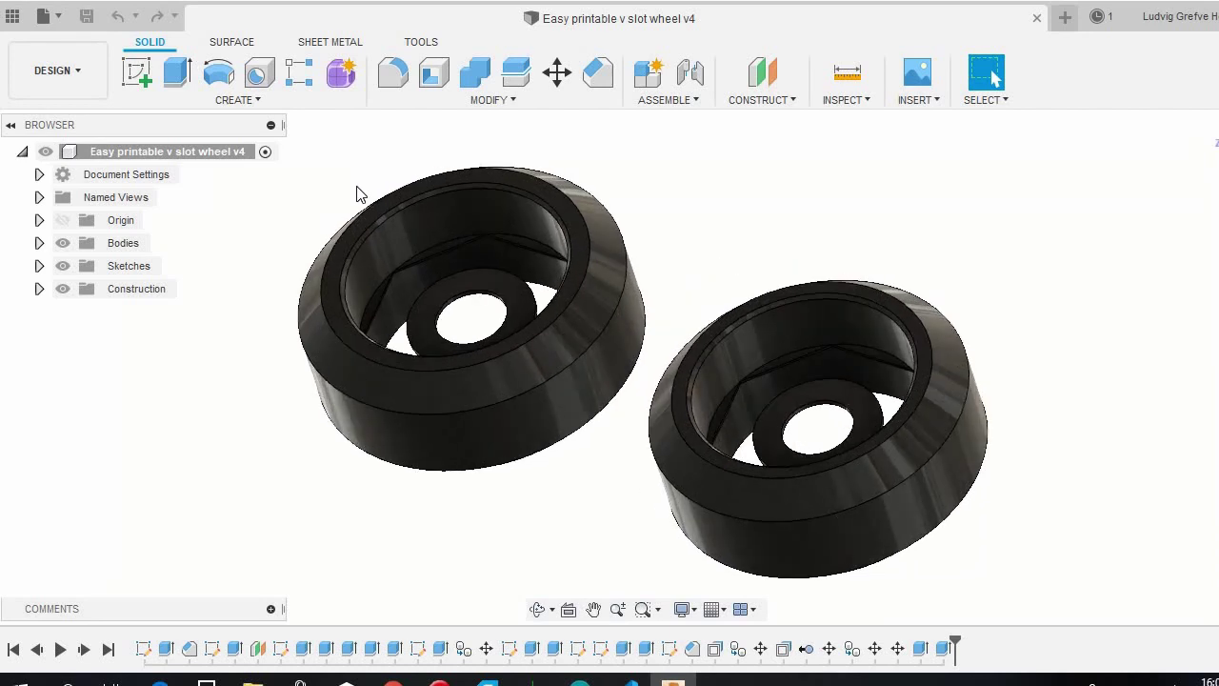
Zoom in close on the left wheel's hexagonal recess and washer, then ease back out slightly
scroll(347, 191, up, 2)
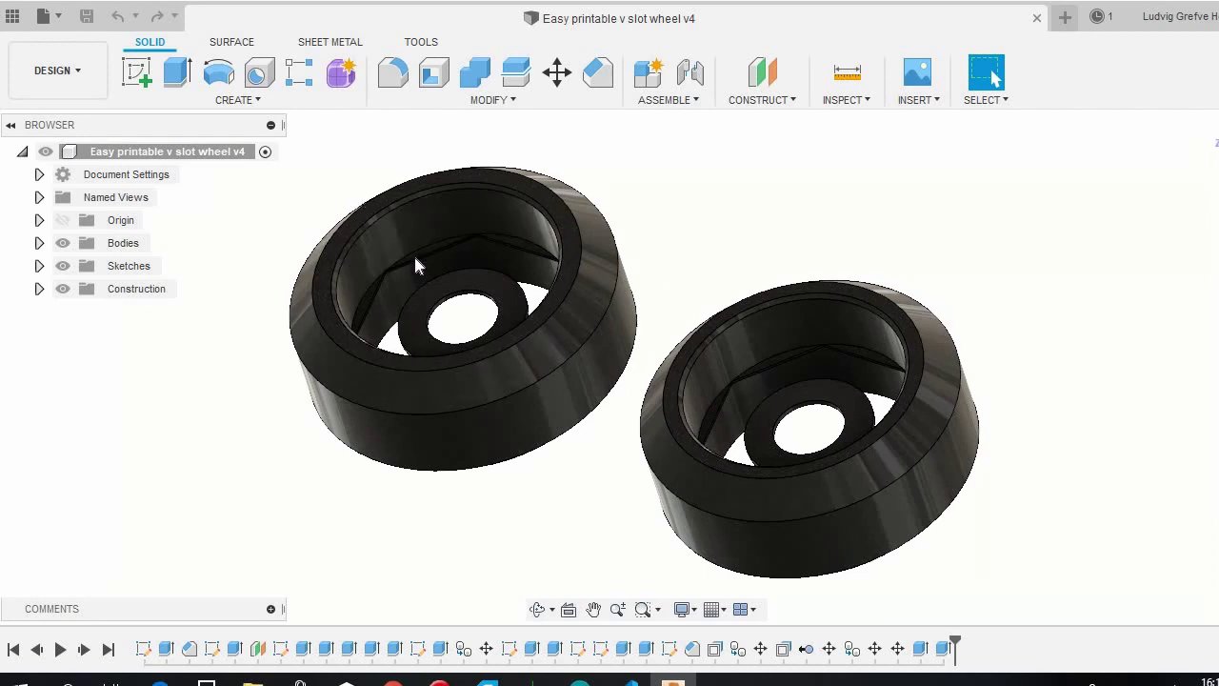
scroll(410, 262, up, 4)
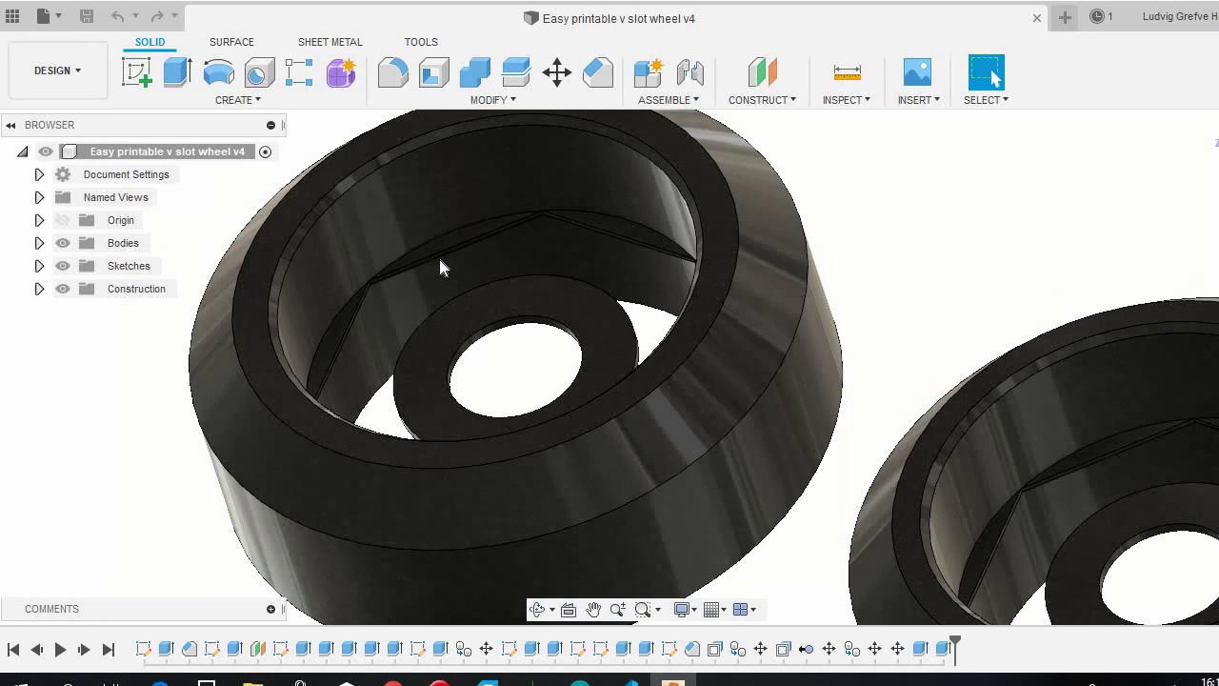
scroll(435, 260, up, 3)
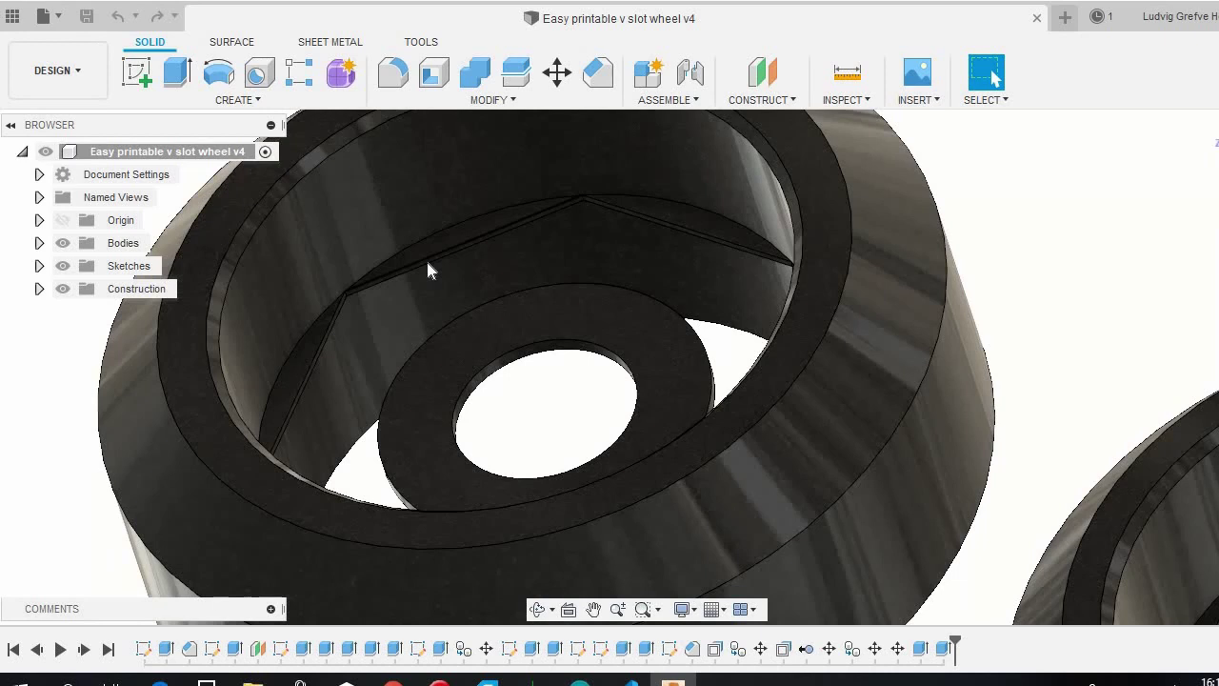
scroll(426, 257, down, 2)
scroll(410, 232, down, 2)
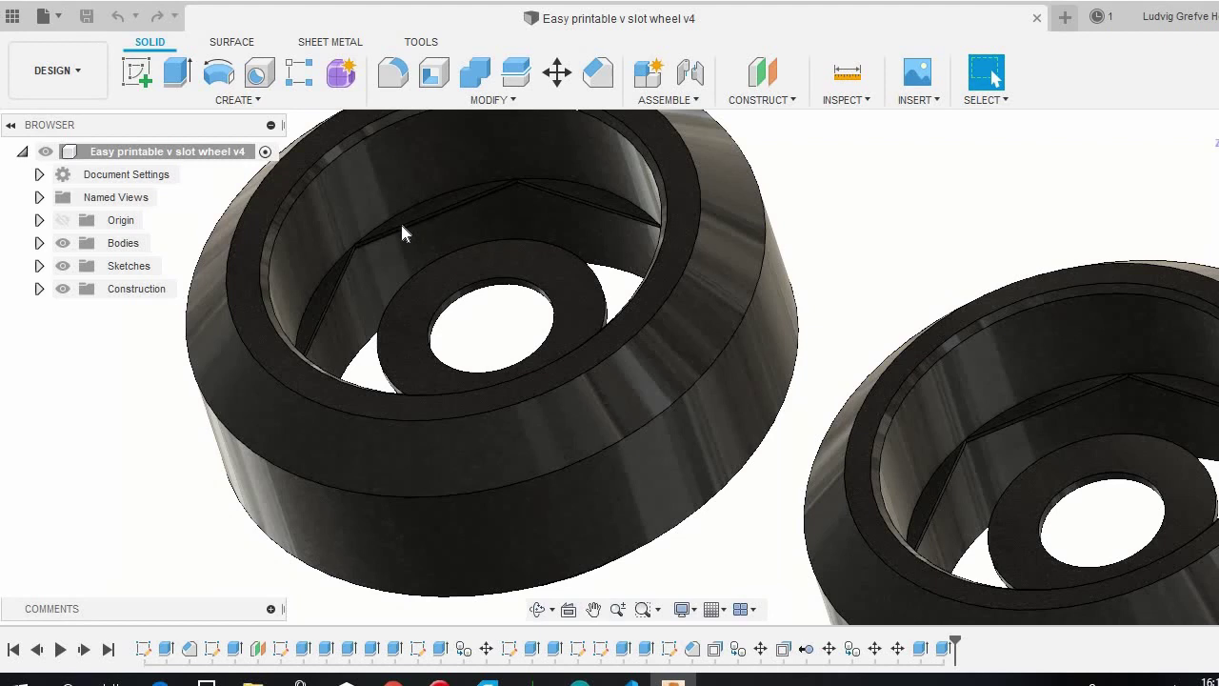
Expand the Bodies folder to list both washers and both wheels, then recentre both wheels
click(39, 242)
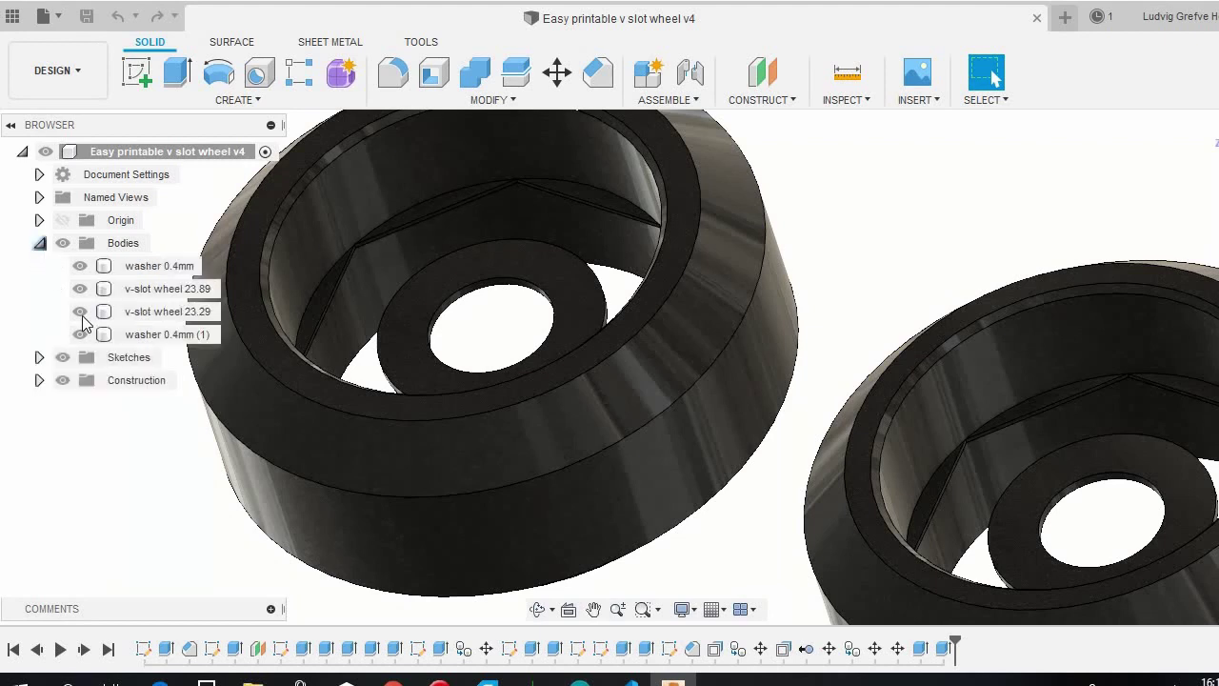
scroll(200, 524, down, 4)
middle_drag(196, 512, 157, 320)
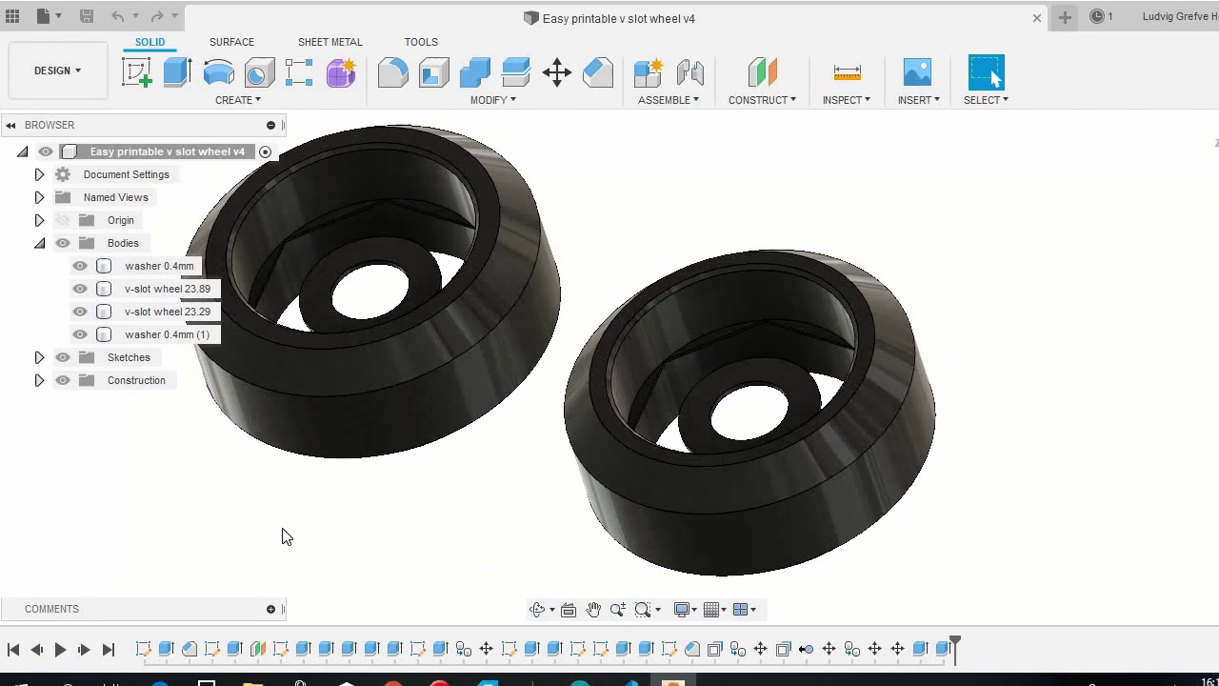
middle_drag(281, 527, 384, 539)
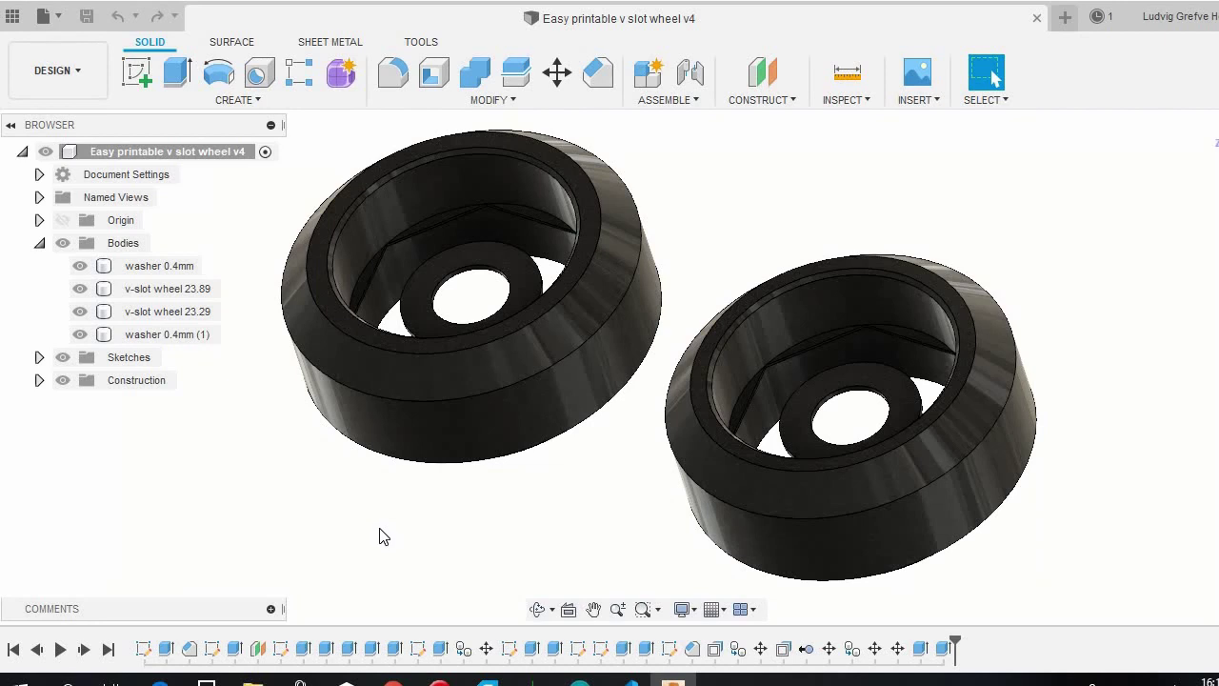
middle_drag(381, 534, 378, 550)
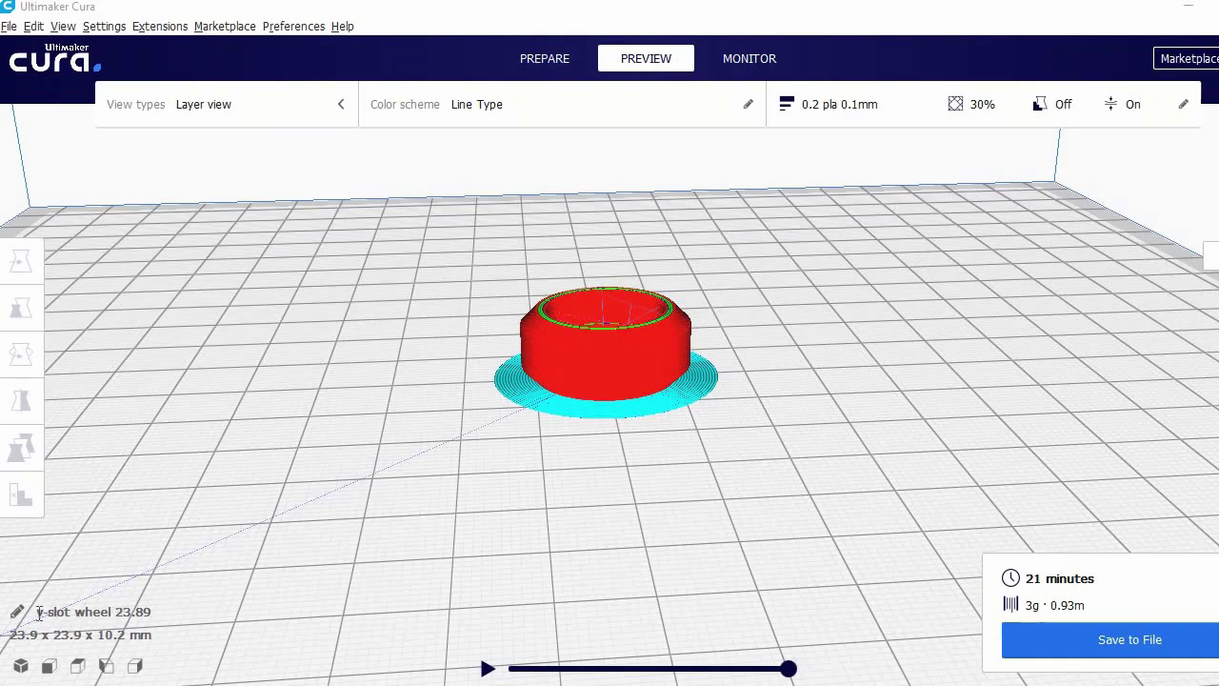
Highlight the job name v-slot wheel 23.89, then zoom and shift the sliced preview right
drag(38, 614, 156, 615)
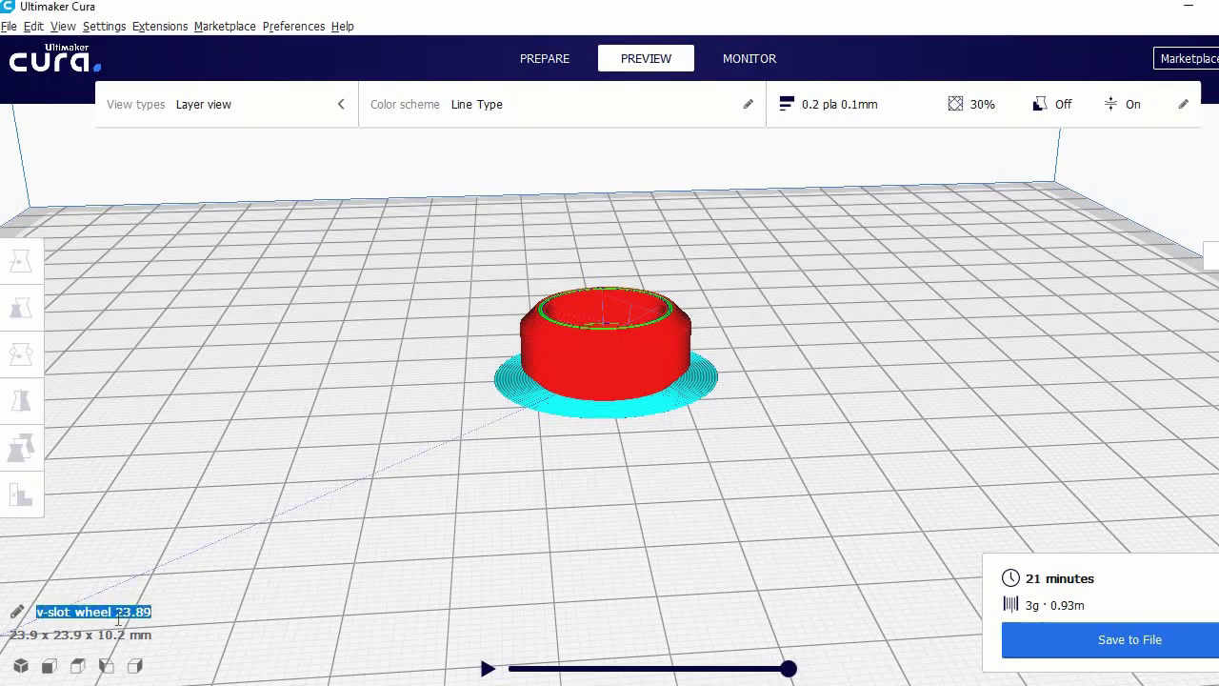
click(128, 614)
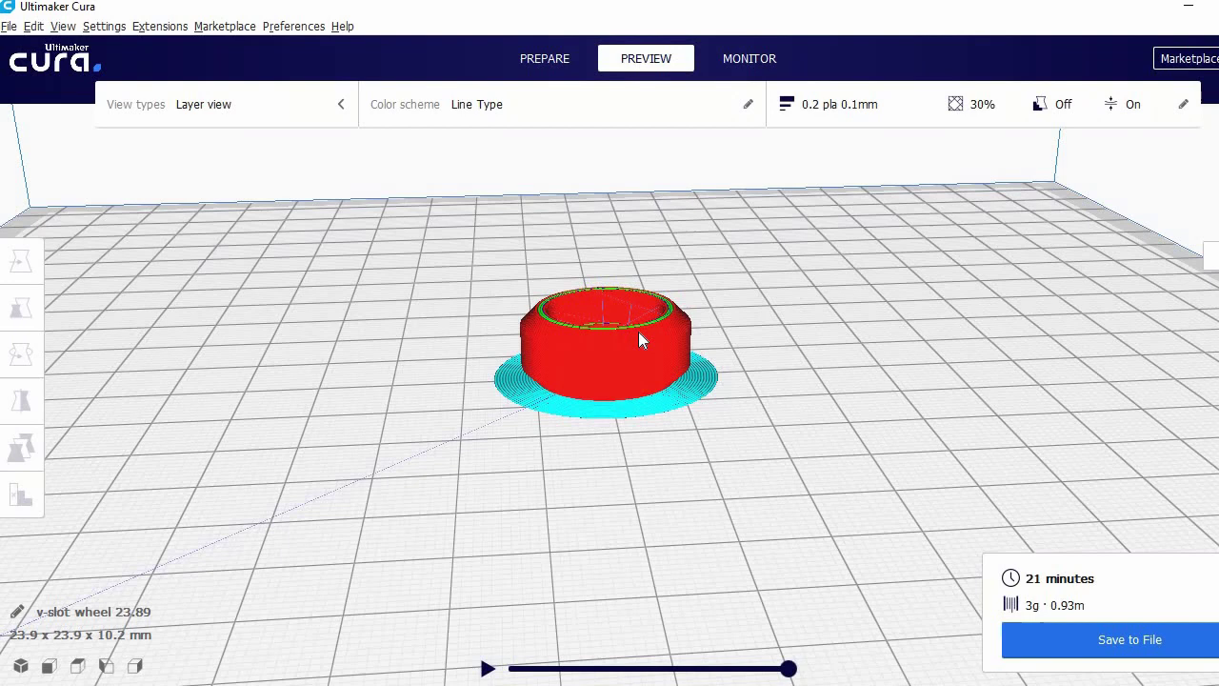
scroll(525, 321, down, 3)
scroll(558, 333, up, 3)
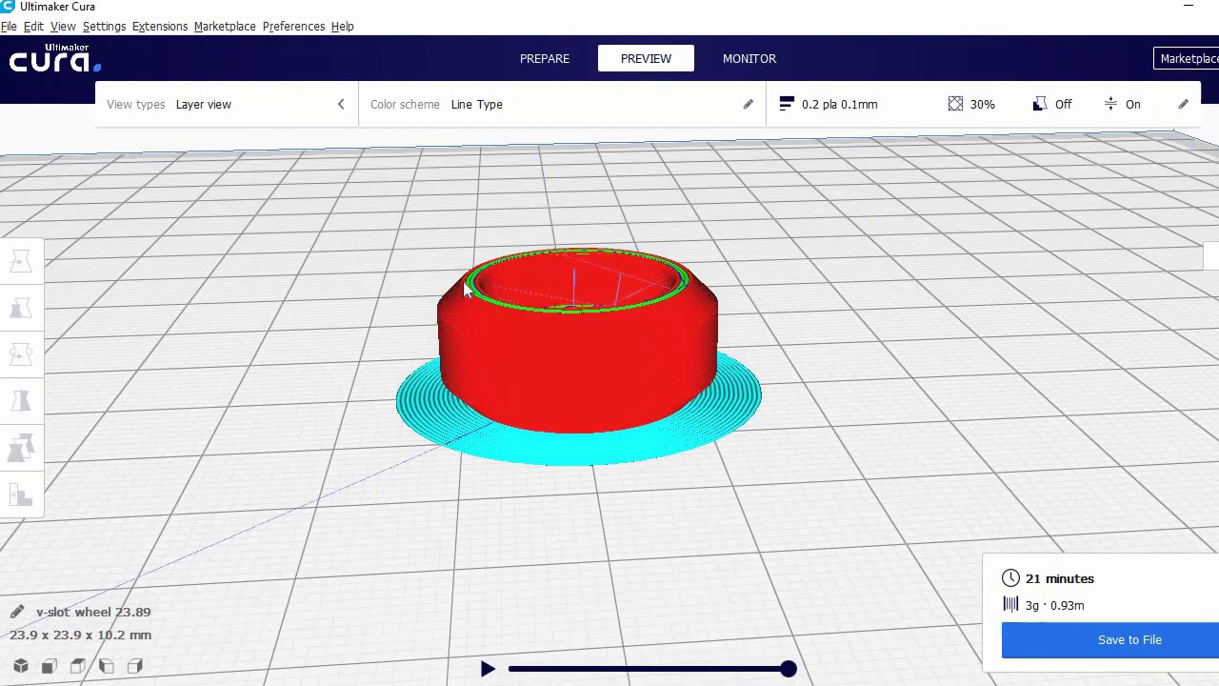
click(450, 371)
scroll(455, 449, up, 1)
scroll(455, 449, down, 2)
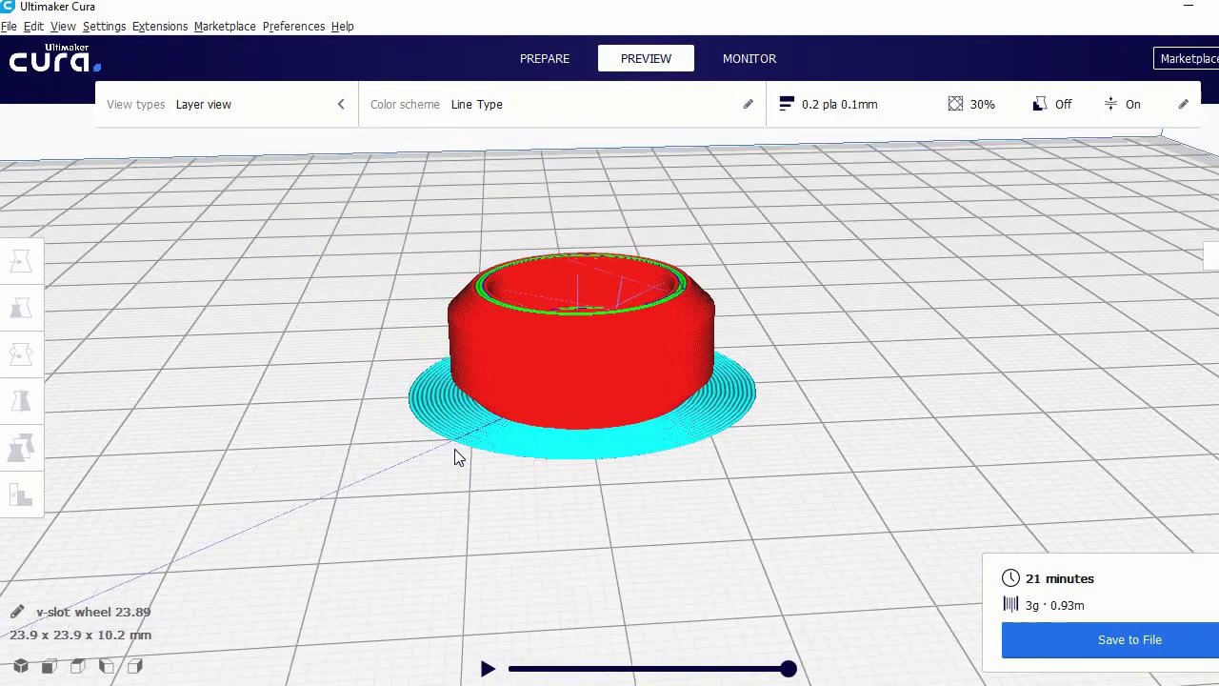
middle_drag(451, 448, 513, 474)
Open the custom print settings and confirm Layer Height stays at 0.1 mm
click(833, 119)
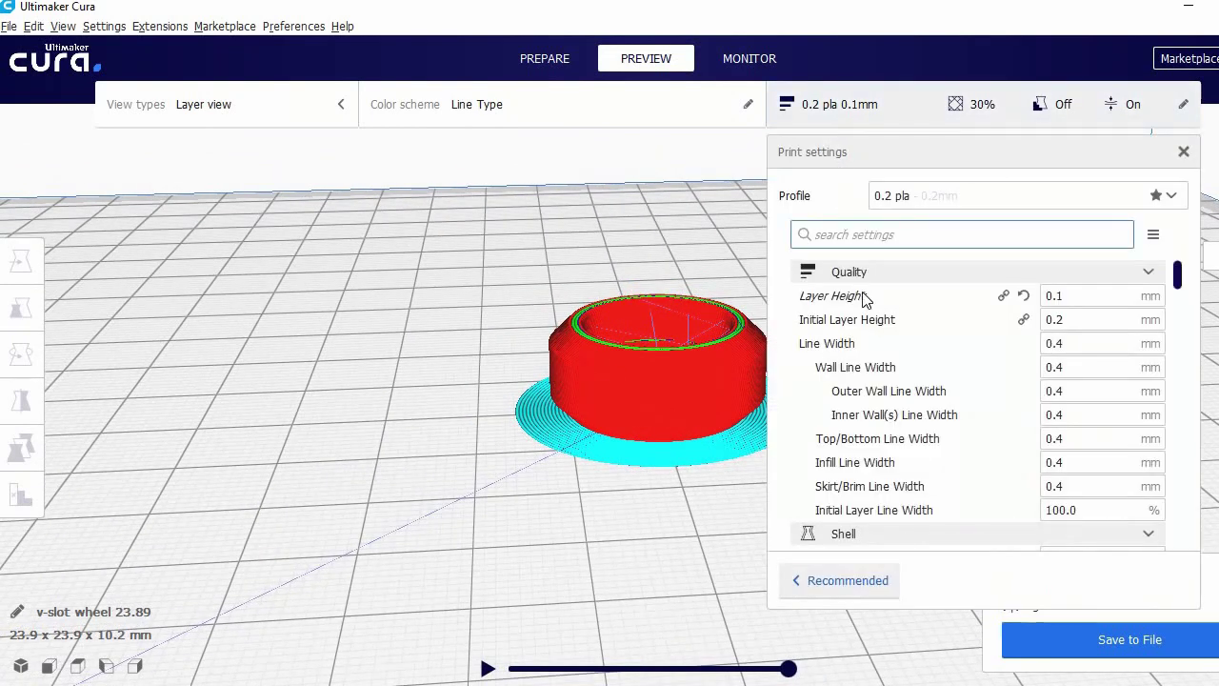
click(1057, 295)
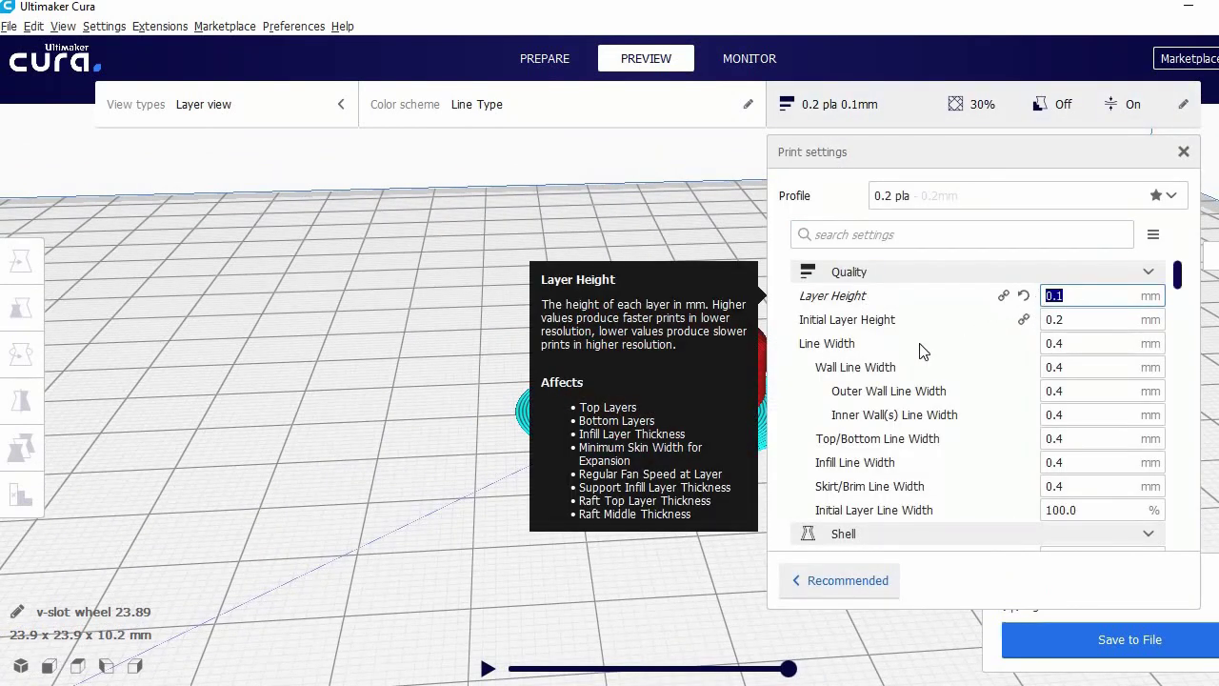
click(707, 286)
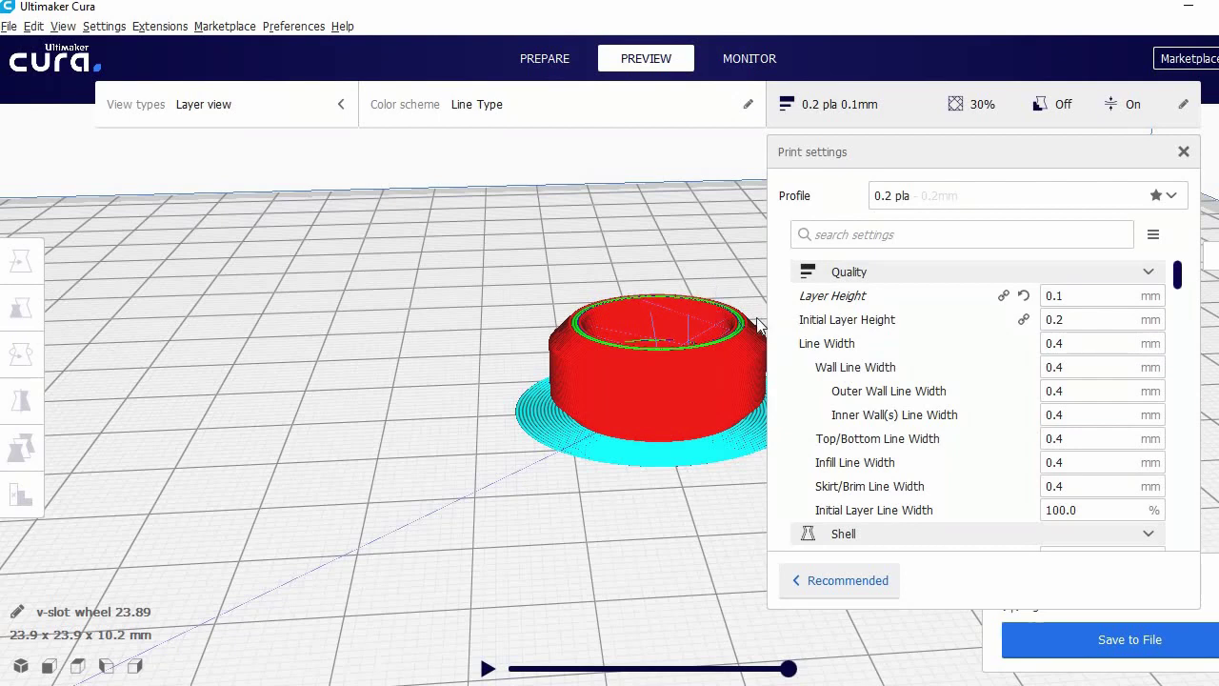
mouse_move(1025, 320)
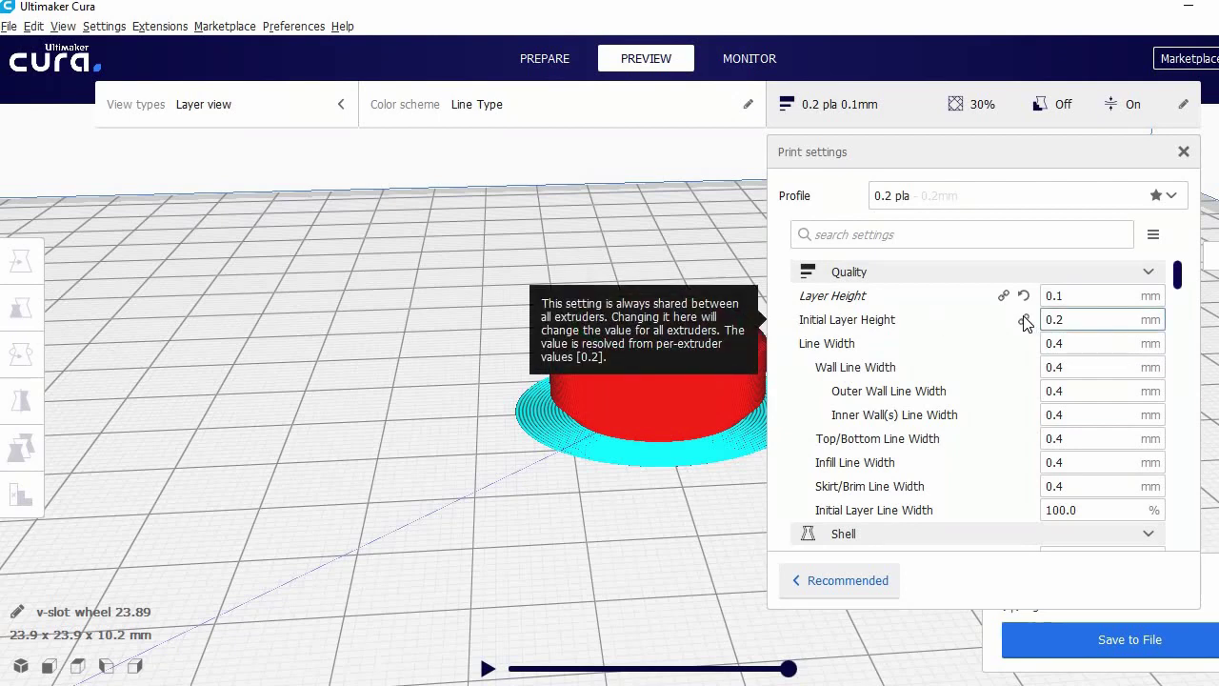
click(532, 324)
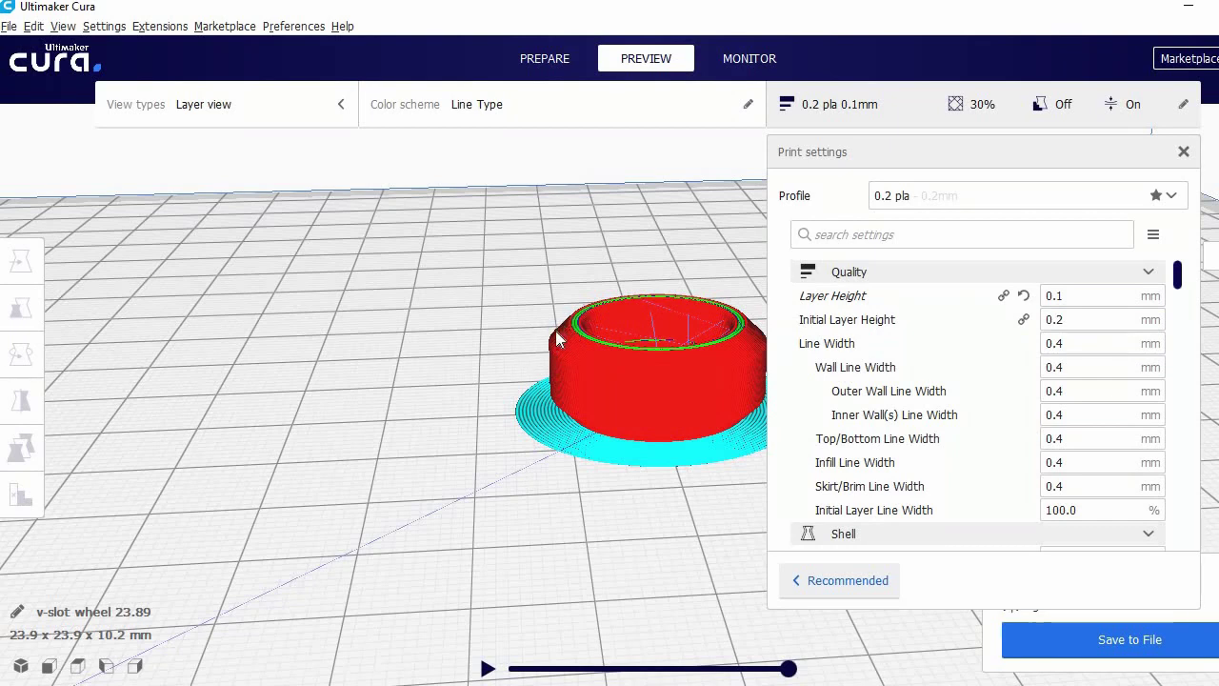
Scroll through the print settings and drag the layer slider to show a lower layer of the wheel
mouse_move(1070, 296)
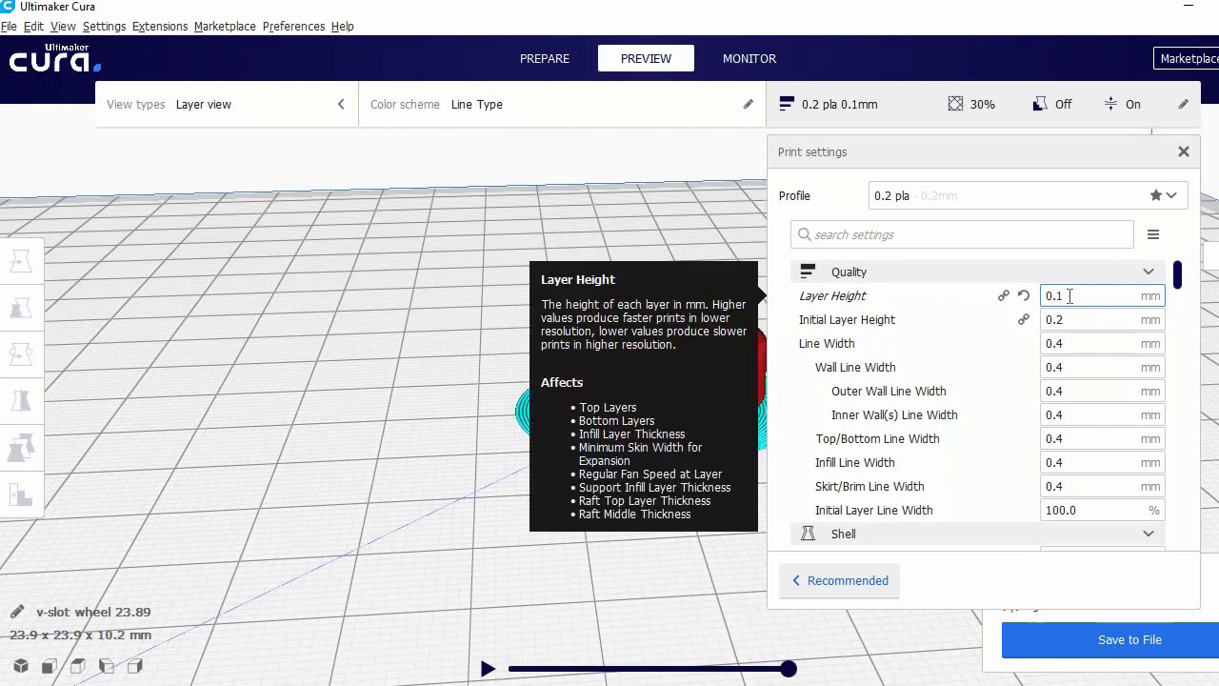
scroll(1070, 300, down, 2)
scroll(1069, 315, down, 4)
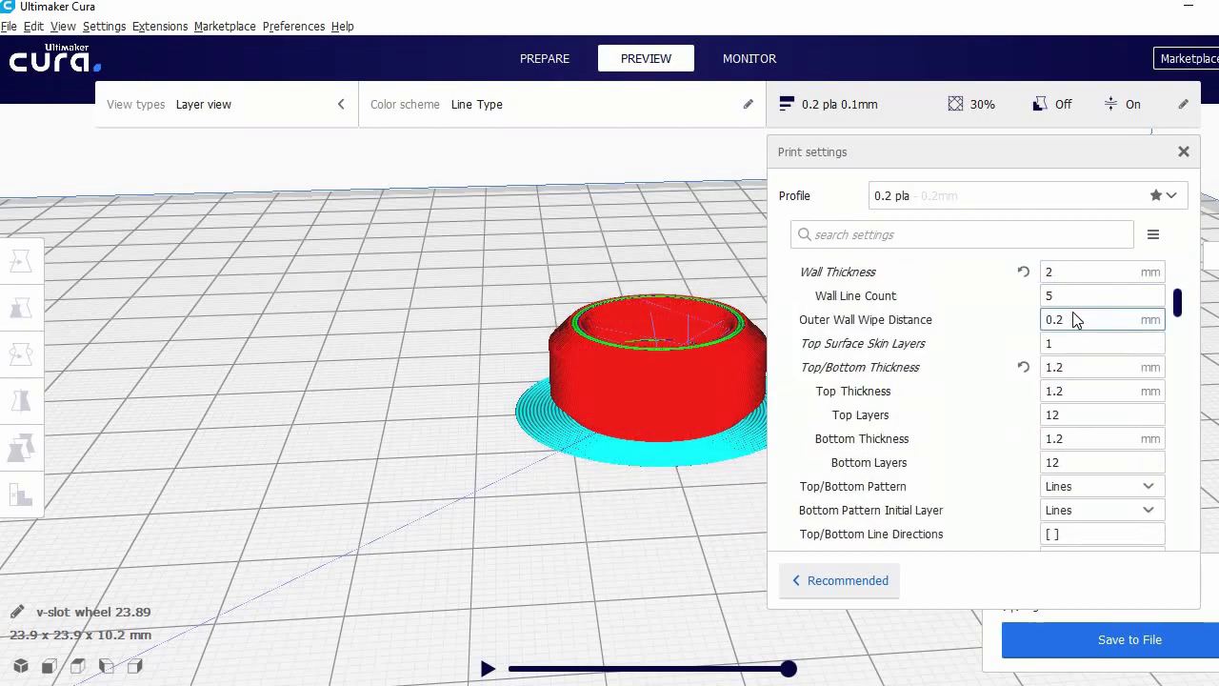
drag(1212, 285, 1212, 332)
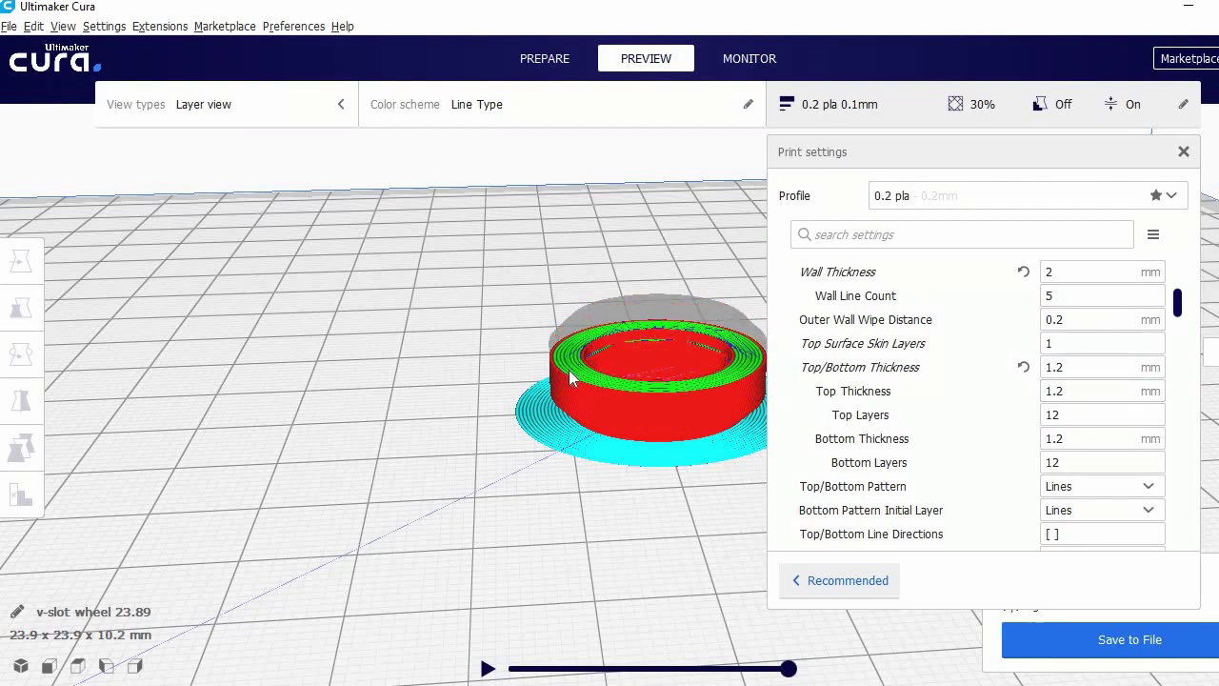
scroll(1083, 291, up, 1)
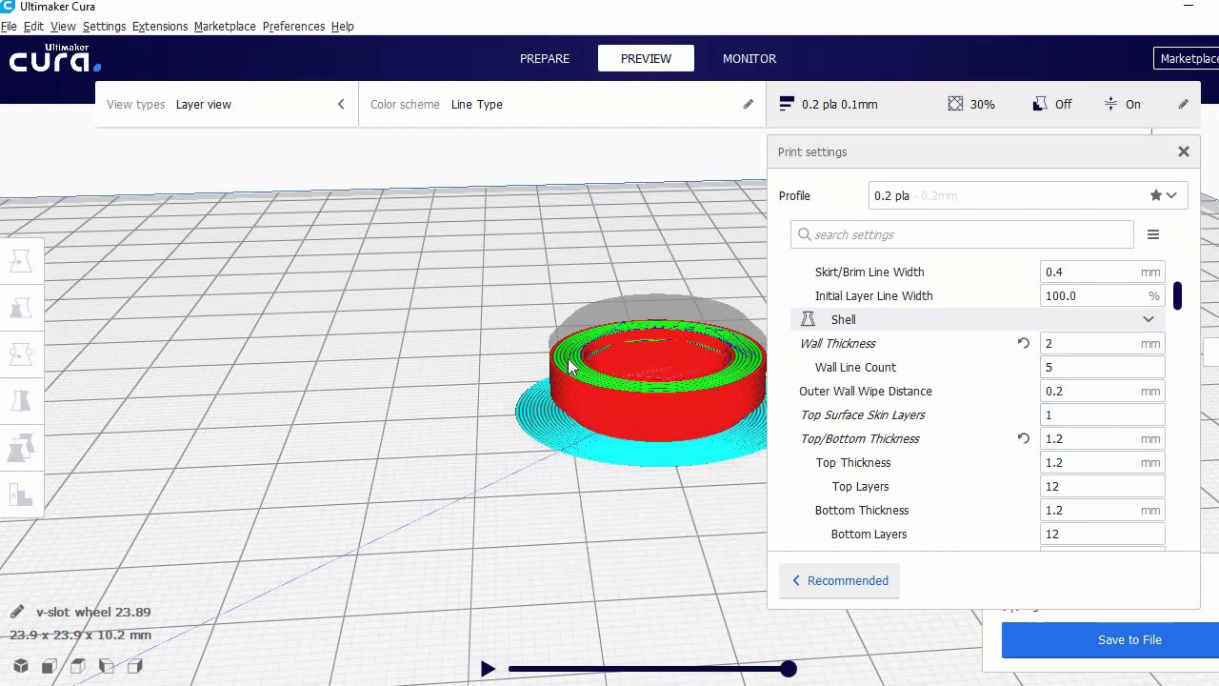
scroll(569, 367, up, 5)
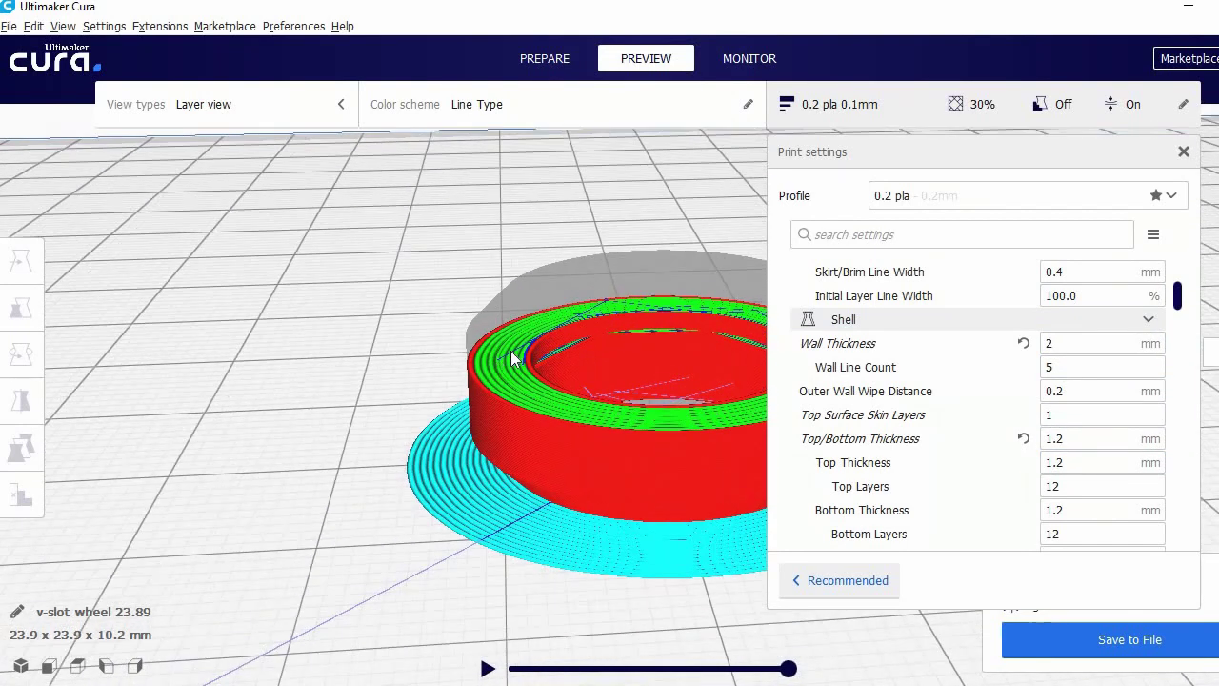
scroll(586, 370, up, 5)
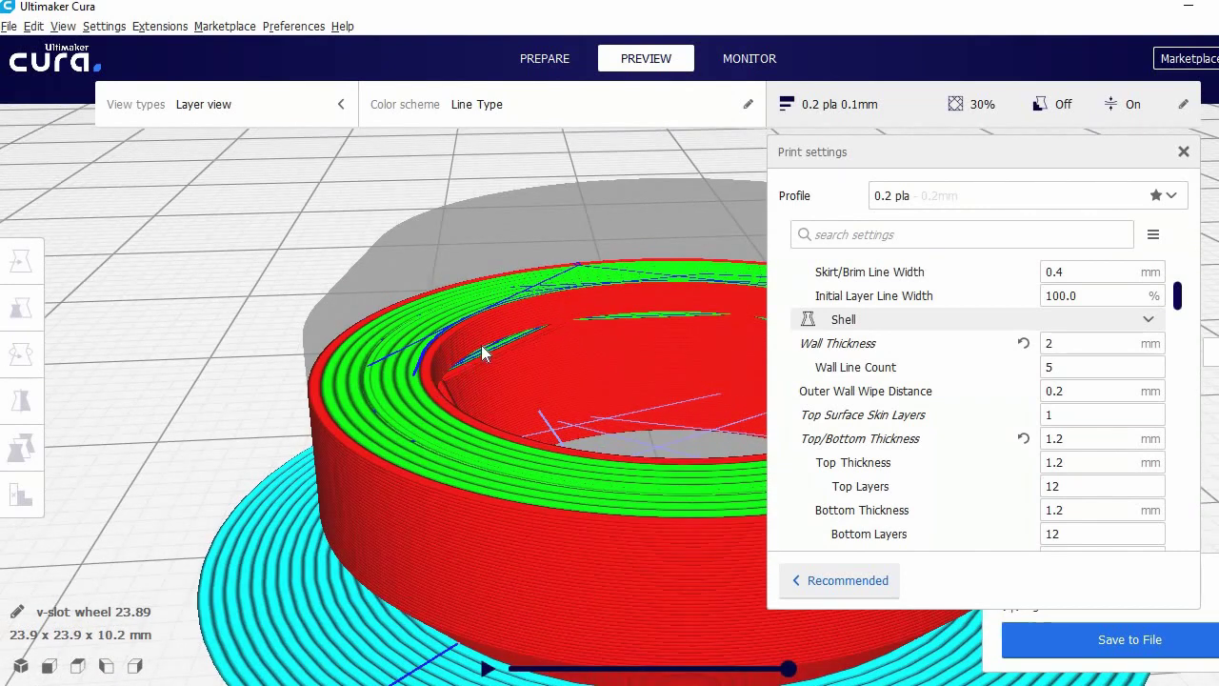
scroll(479, 346, down, 1)
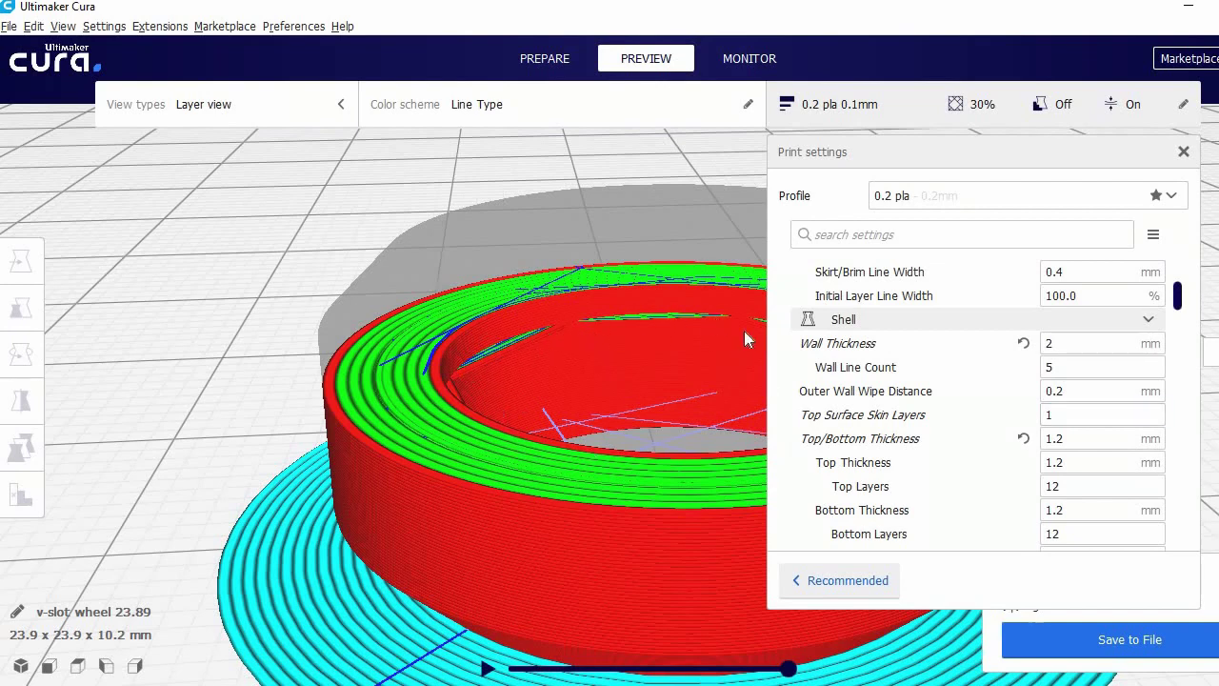
scroll(606, 410, down, 4)
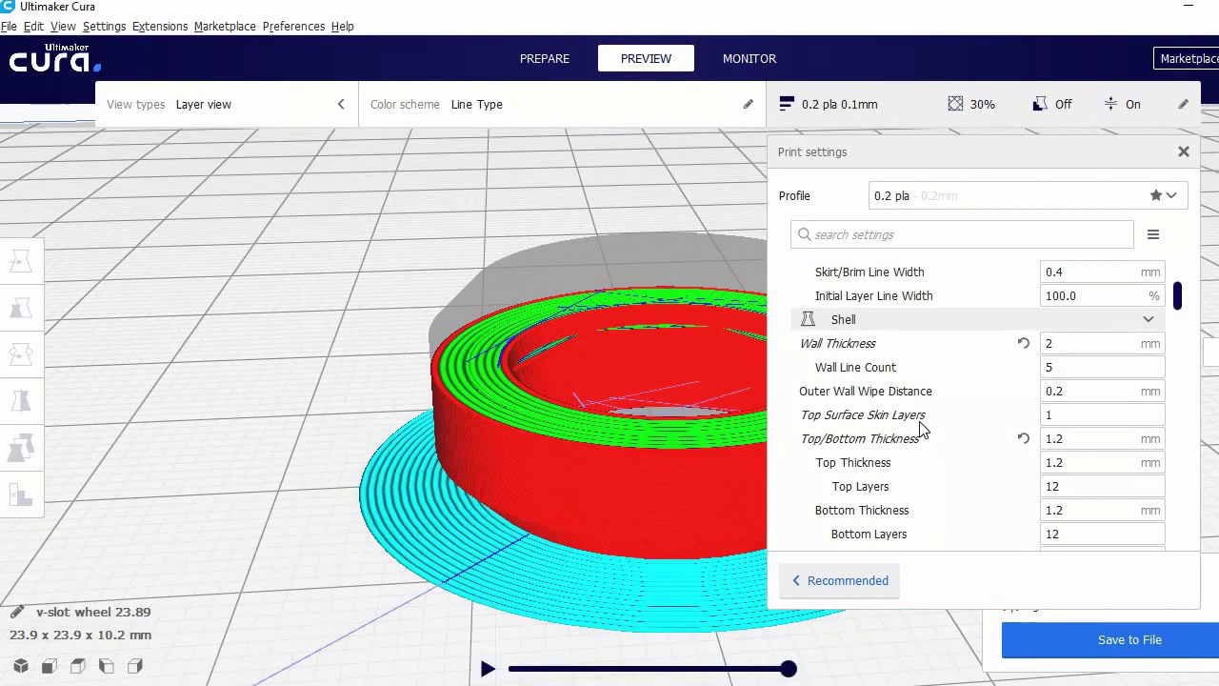
scroll(967, 436, down, 1)
scroll(967, 435, down, 3)
scroll(968, 438, down, 5)
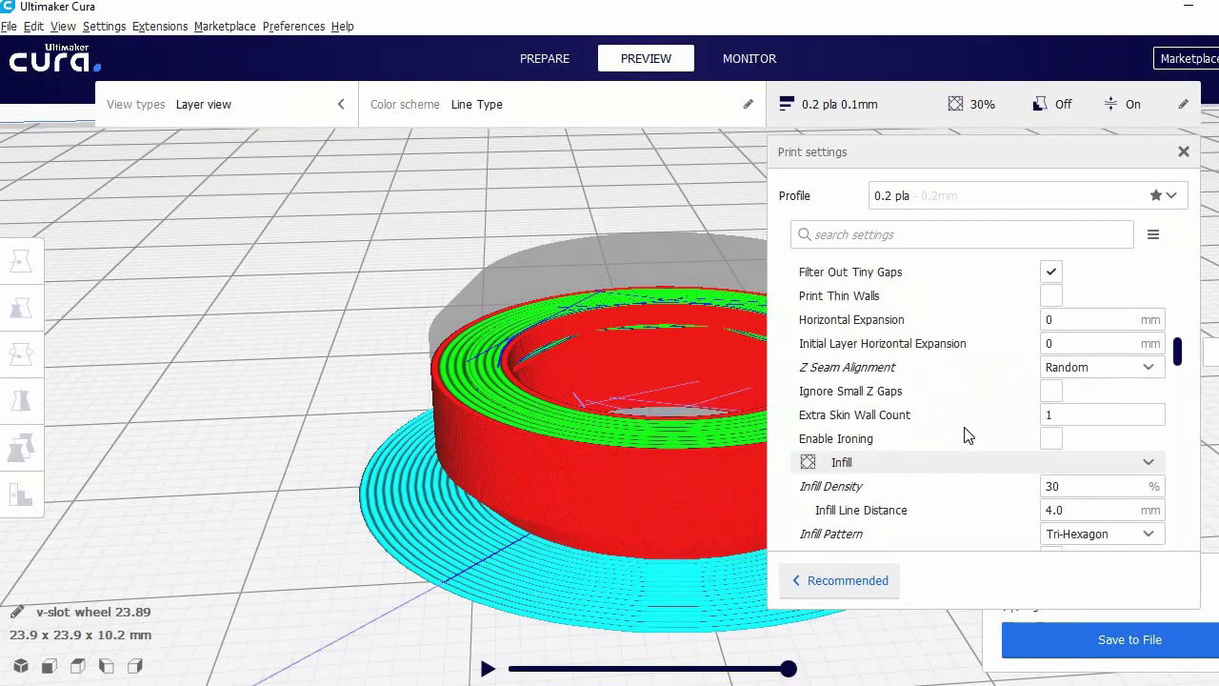
scroll(967, 438, up, 10)
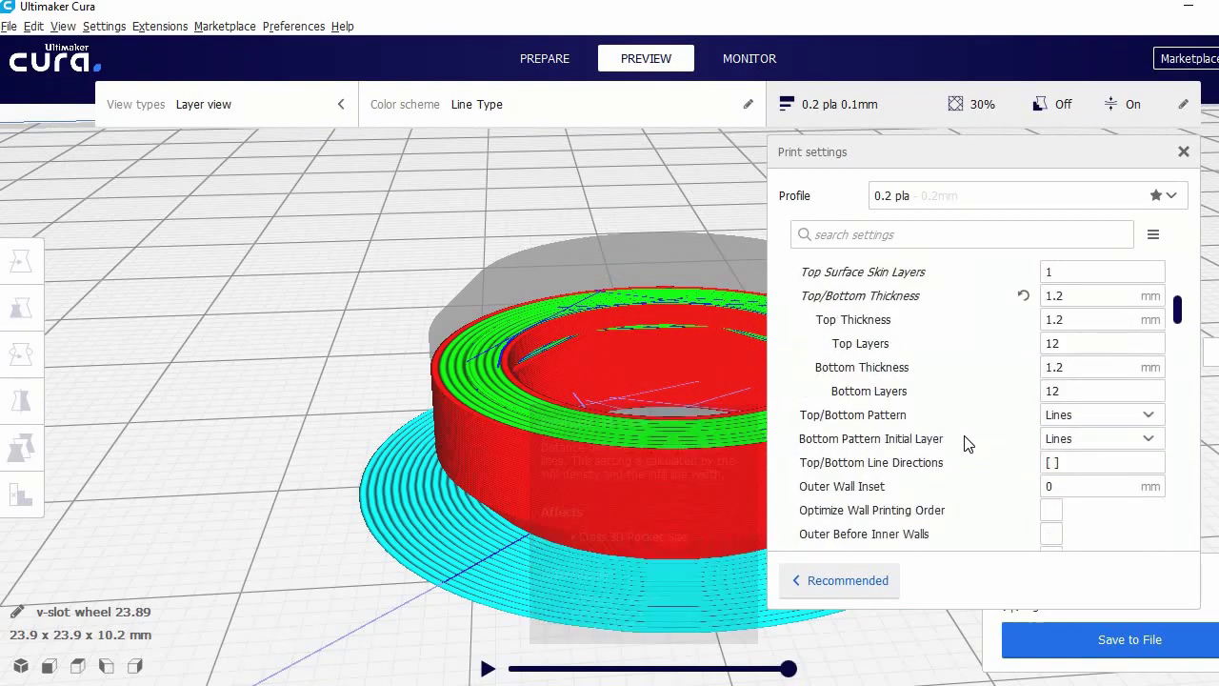
Close the print settings and step the layer preview down to the first layers
click(1183, 154)
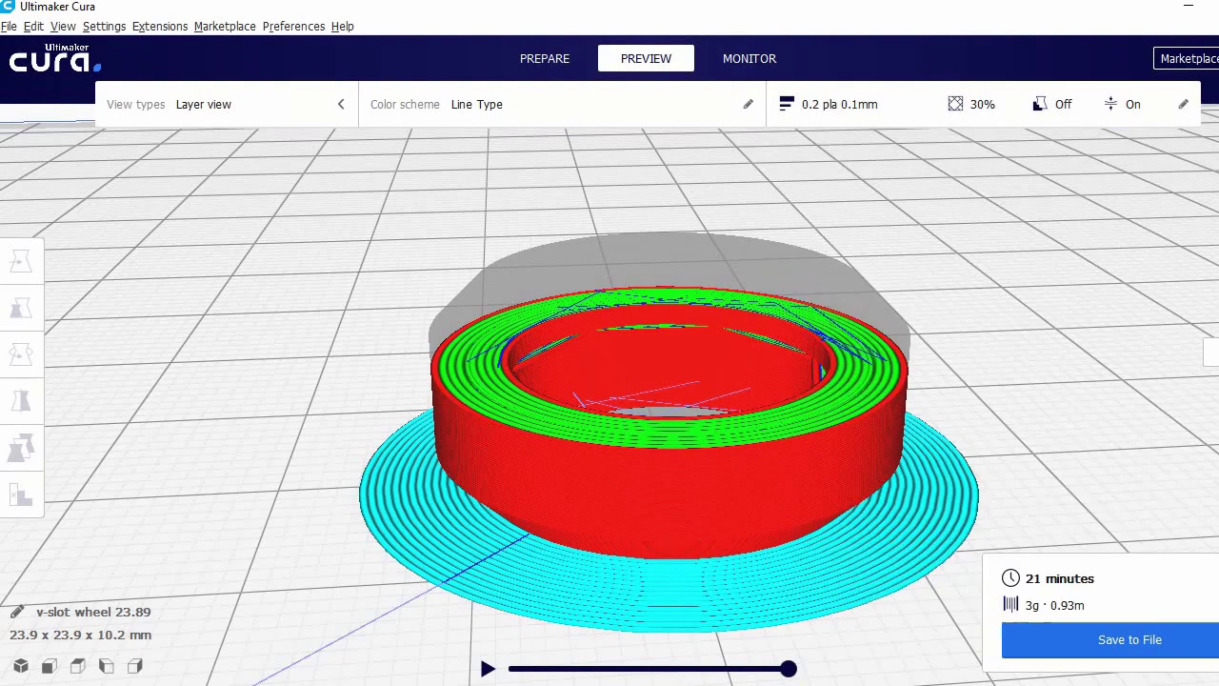
drag(1212, 352, 1212, 275)
scroll(493, 515, down, 3)
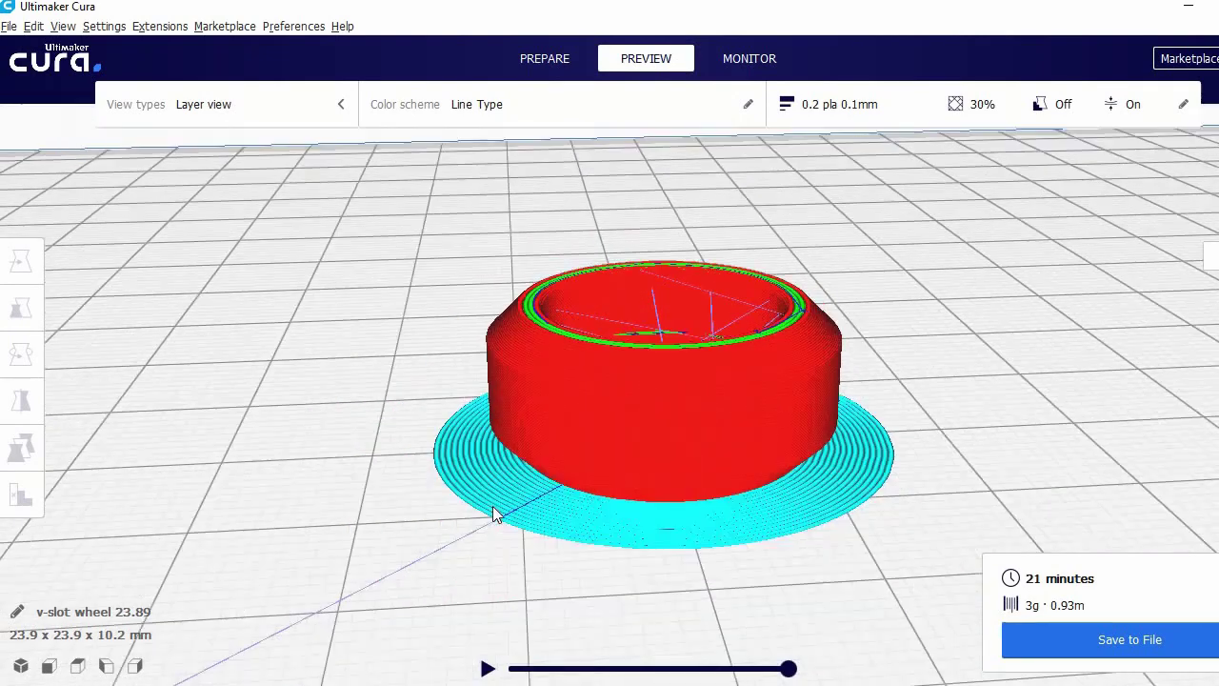
scroll(494, 514, down, 4)
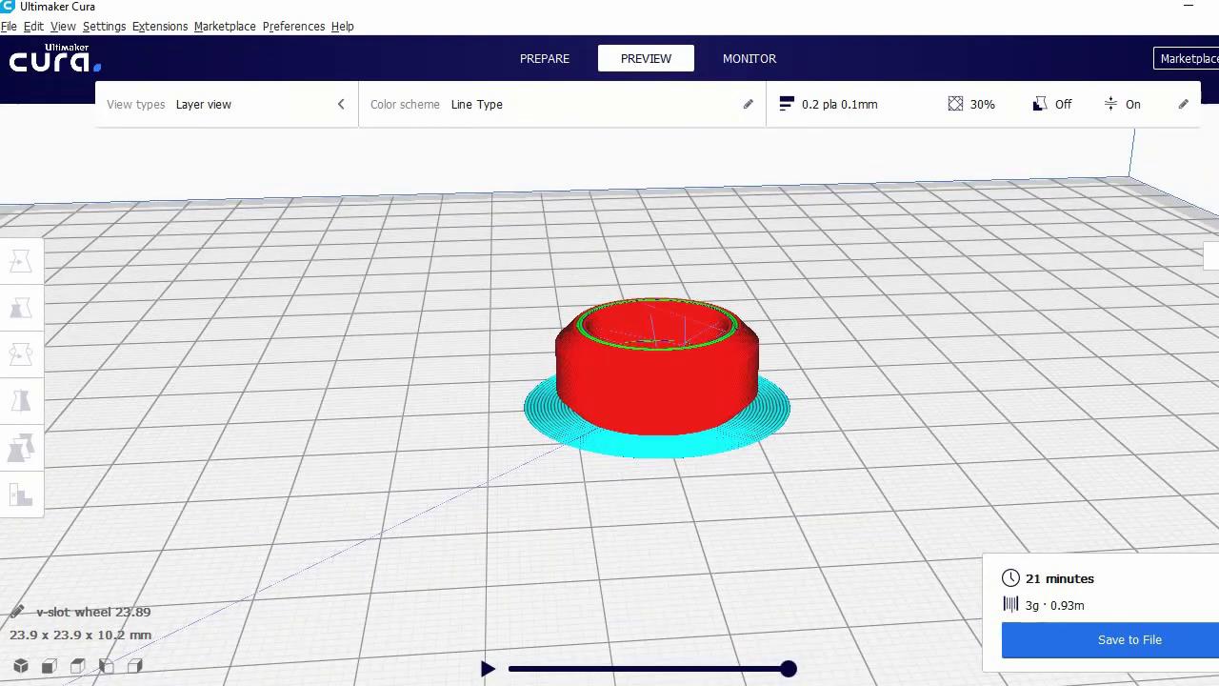
Switch to Chrome's ratrig Ball Bearing - 625 2RS page and highlight its title text
click(396, 610)
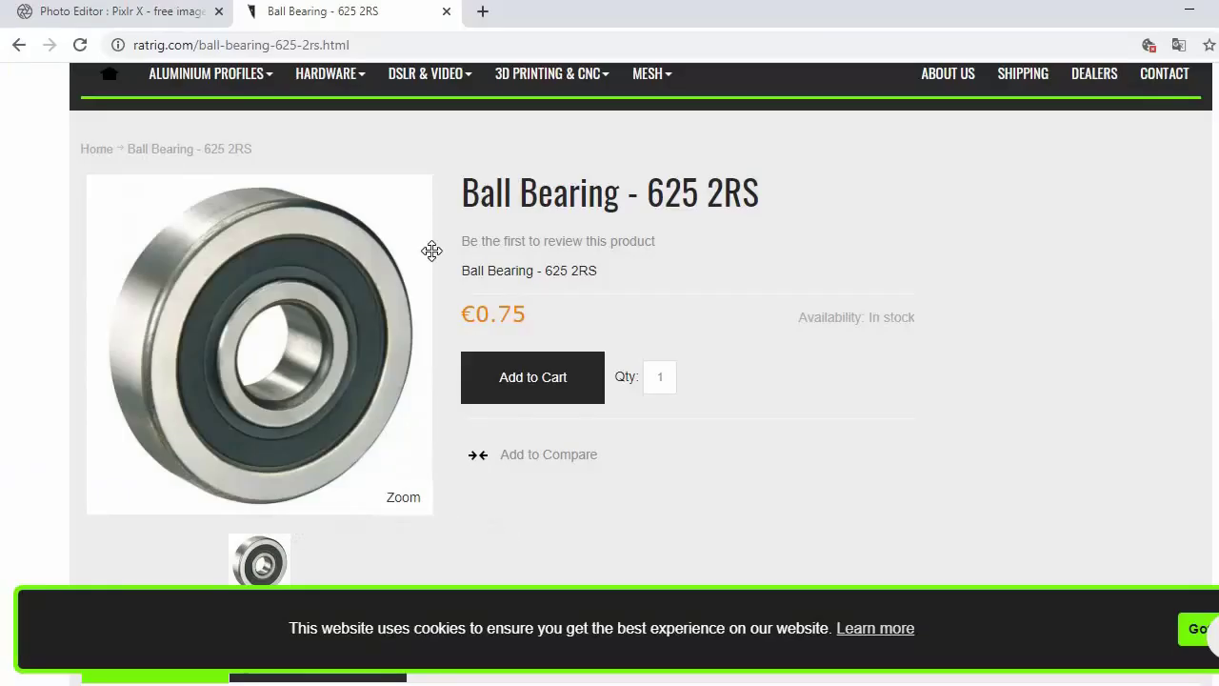
drag(465, 190, 808, 177)
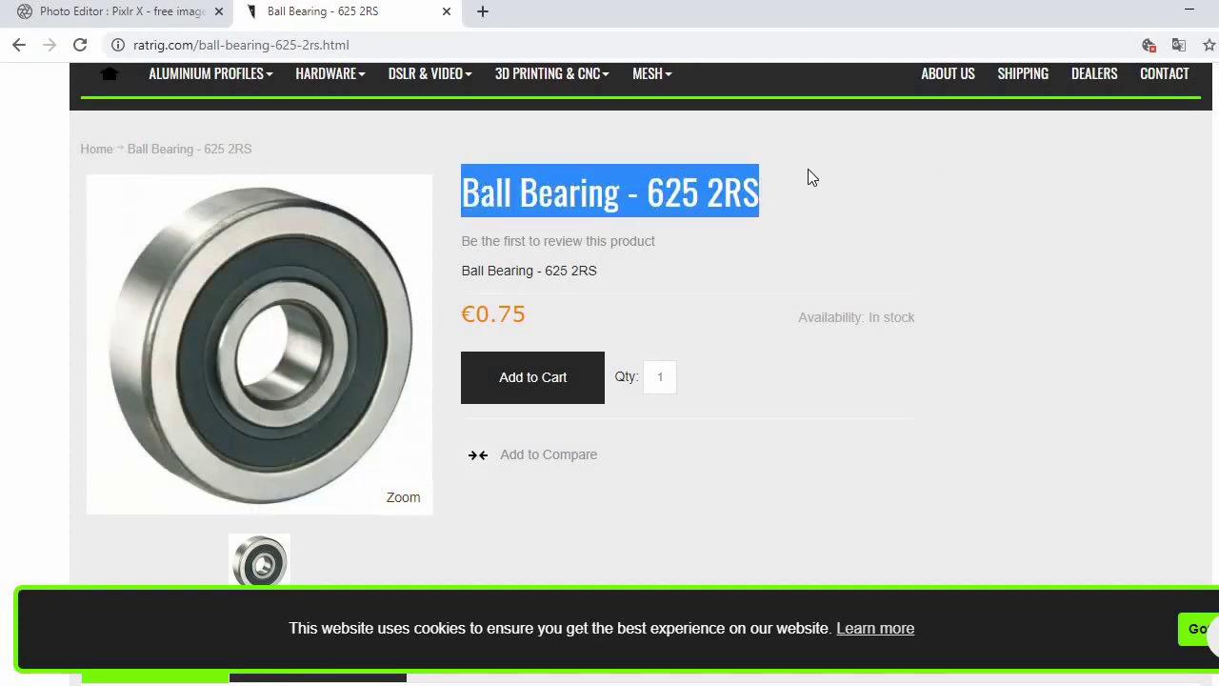
click(724, 236)
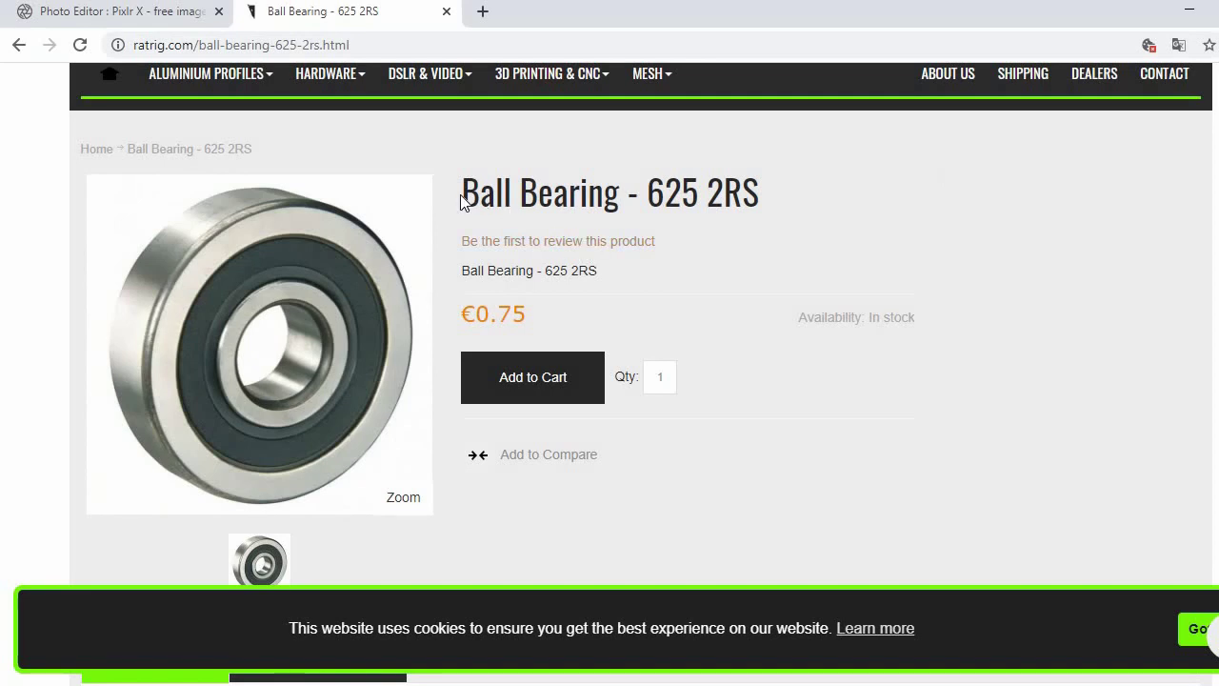
double_click(512, 196)
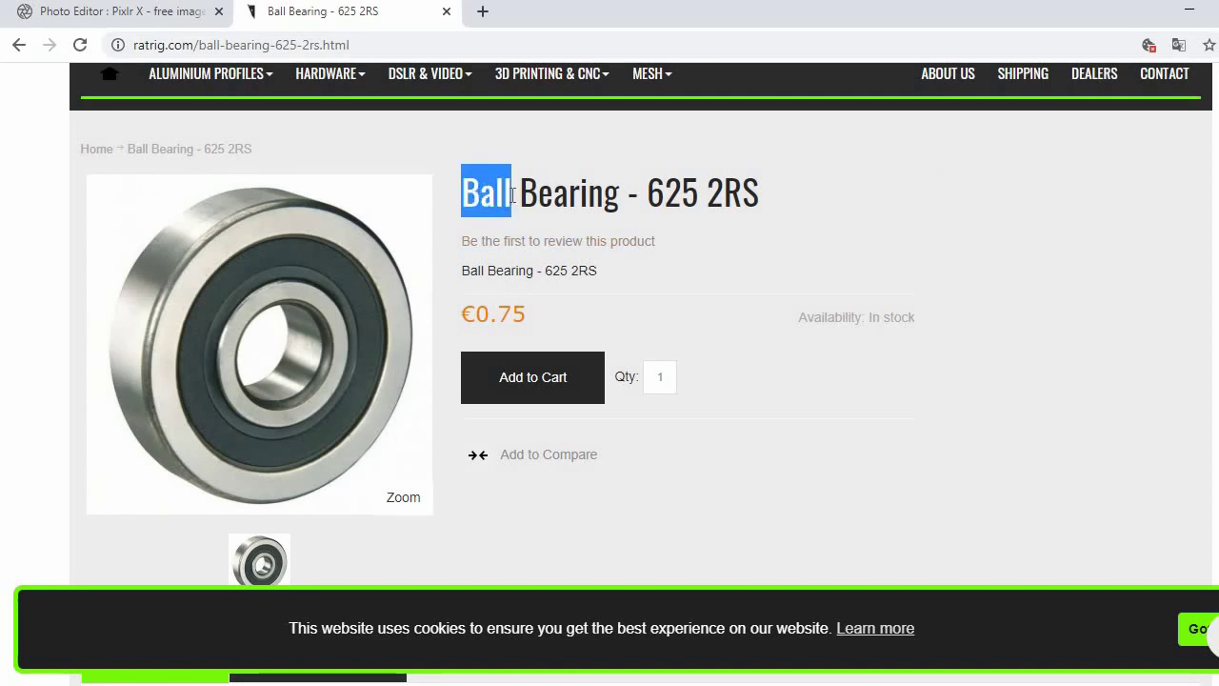
click(540, 222)
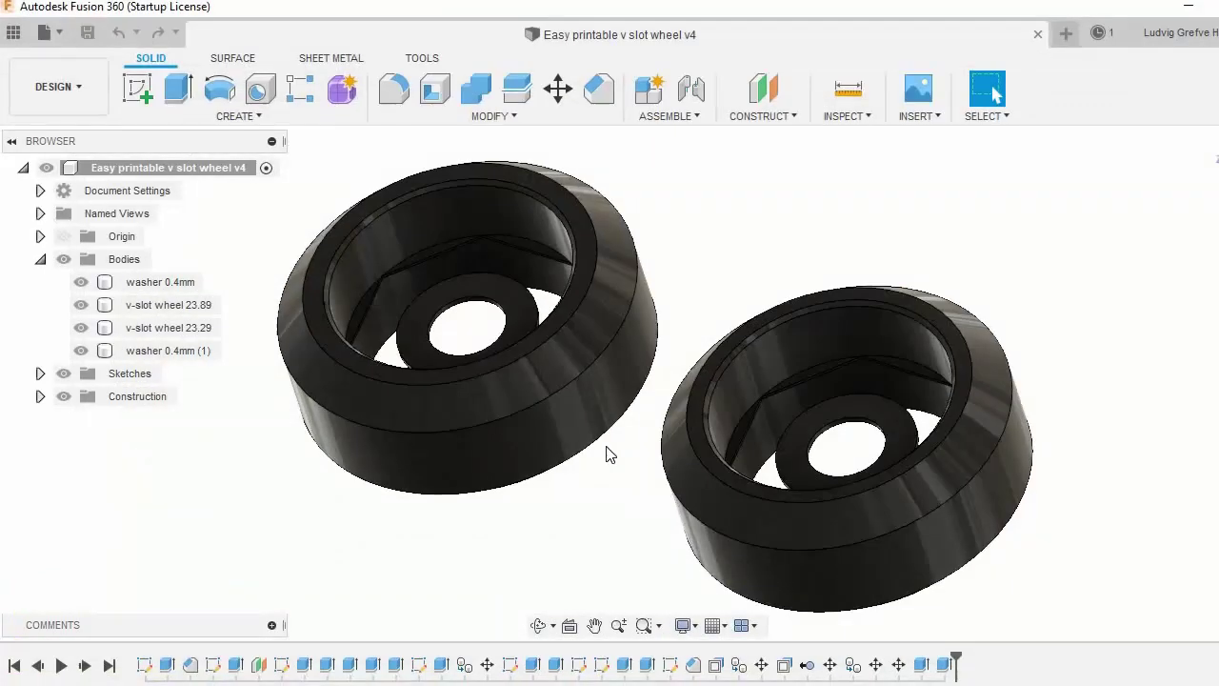
scroll(604, 449, down, 5)
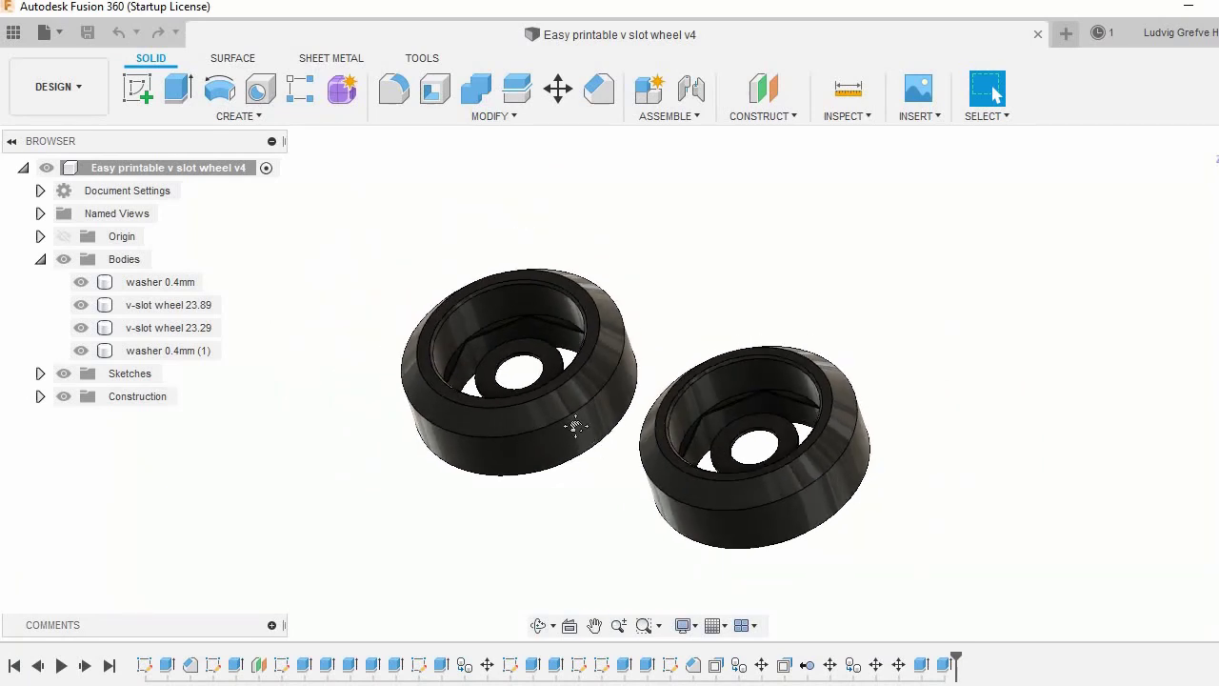
middle_drag(572, 422, 584, 428)
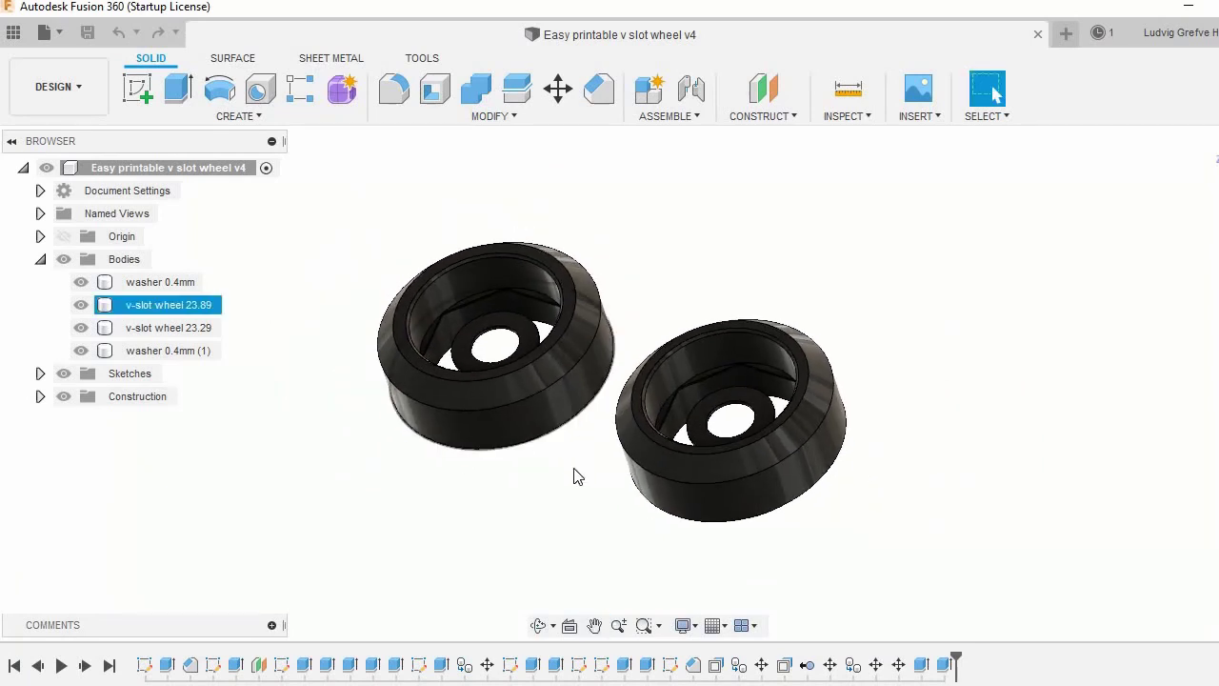